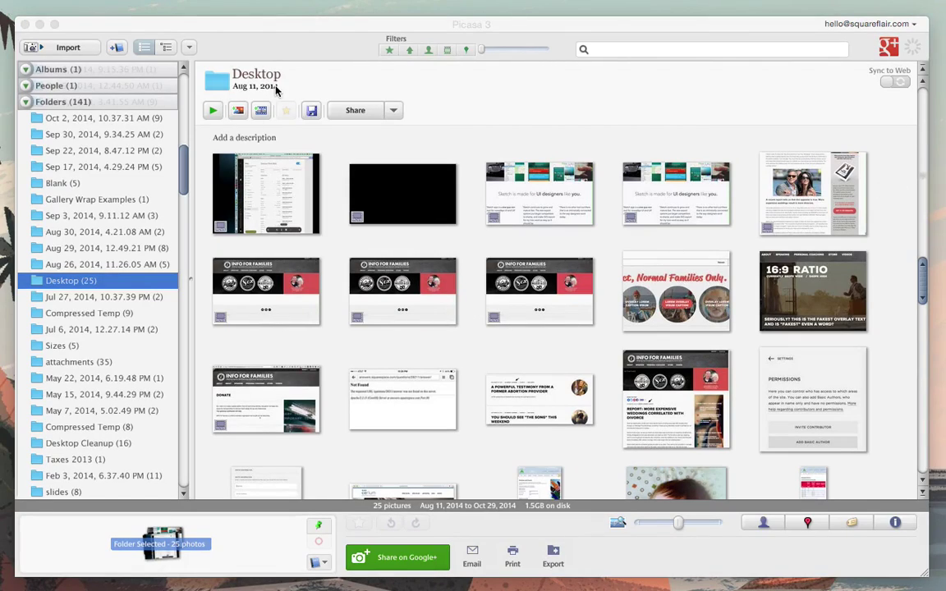
# Scroll to the Desktop folder and open the strictly-business escalator photo in the editor.
pyautogui.scroll(2, 432, 297)
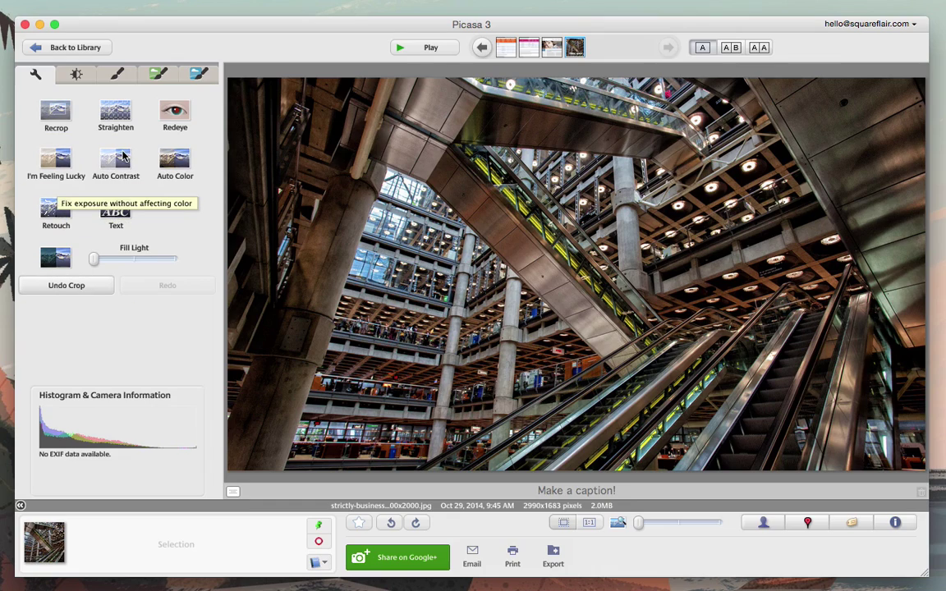
# Start cropping the escalator photo to show the 16:9 HDTV crop frame.
pyautogui.click(56, 111)
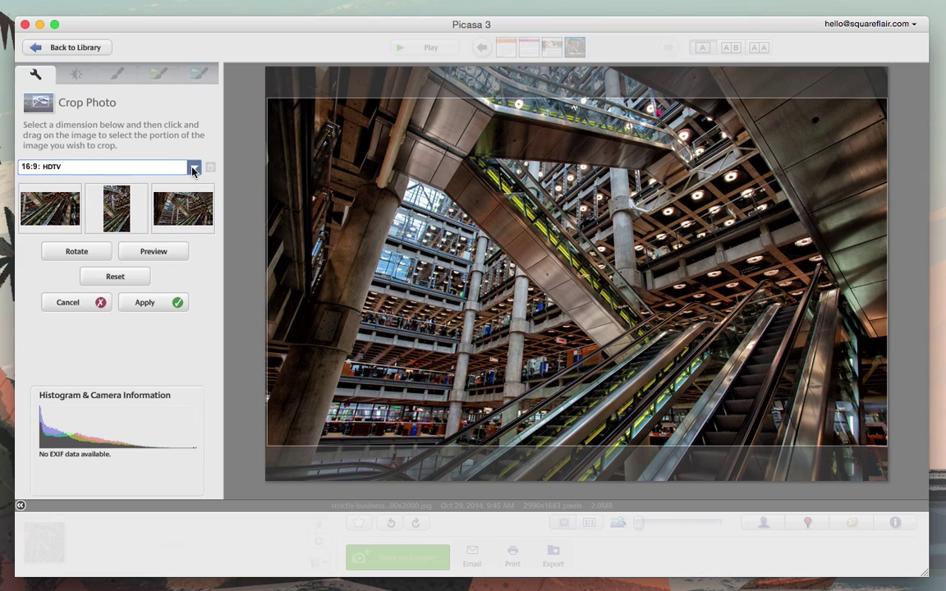
# Compare the 16:9 and 4:3 crop ratios, settling on 16:9 HDTV.
pyautogui.click(194, 168)
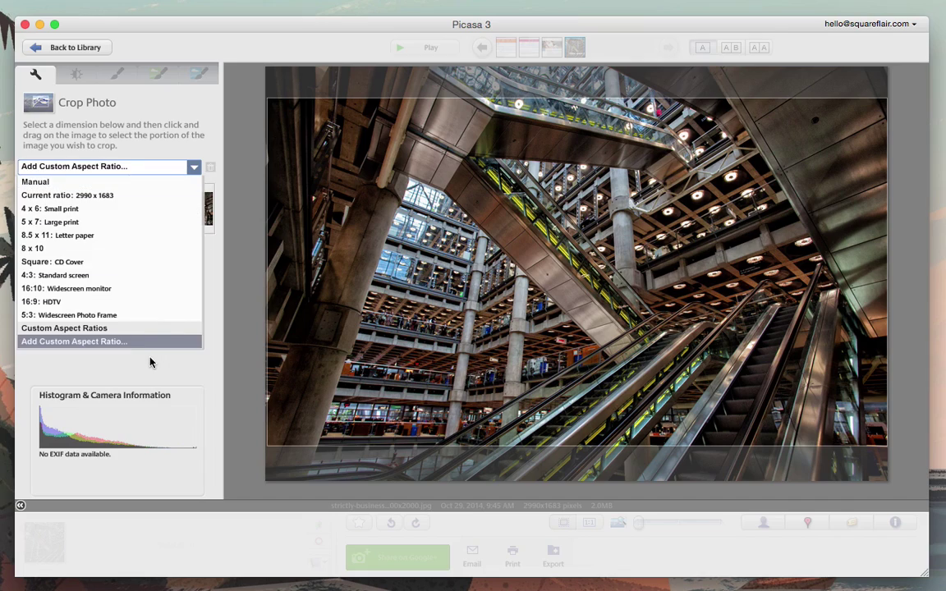
pyautogui.click(143, 303)
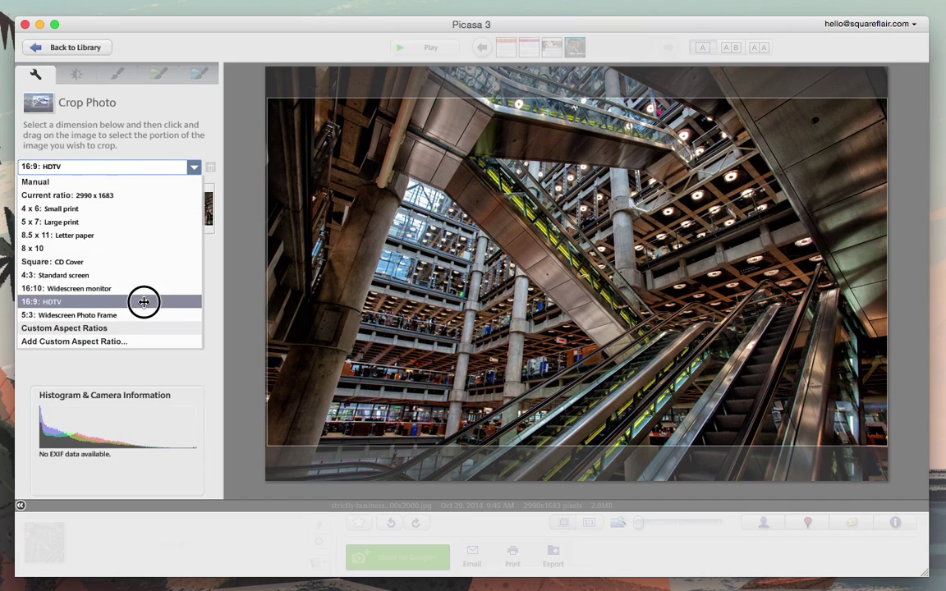
pyautogui.click(194, 169)
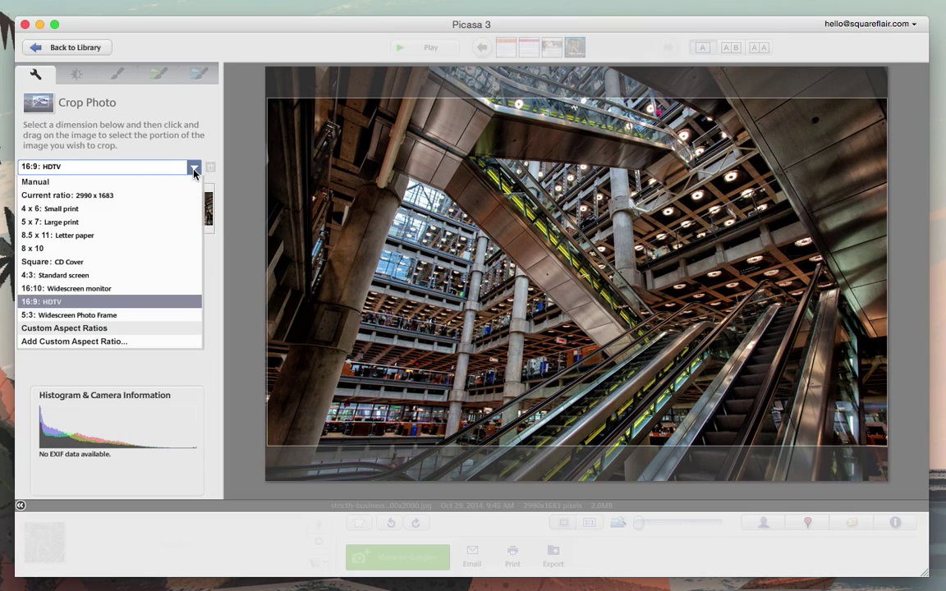
pyautogui.click(168, 276)
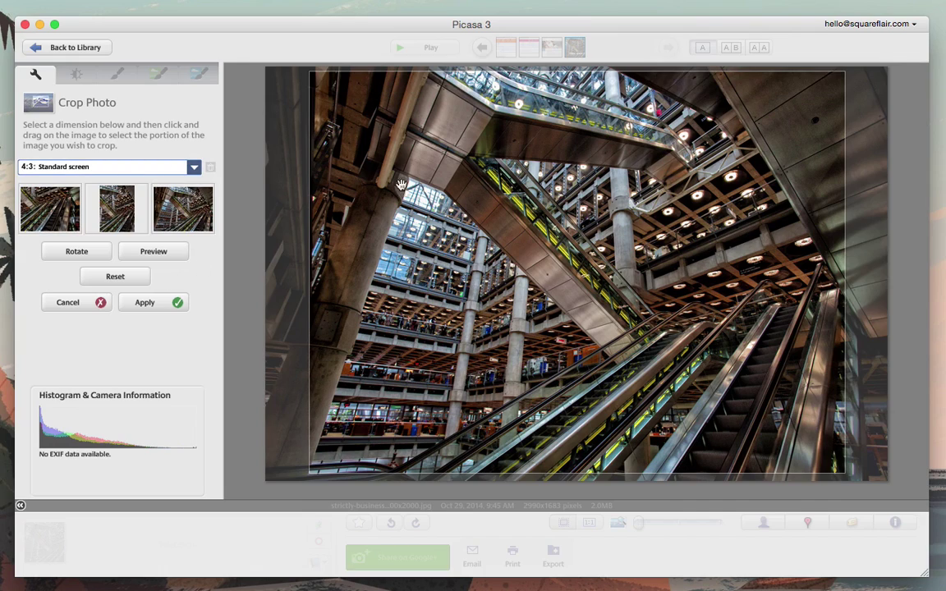
pyautogui.click(143, 163)
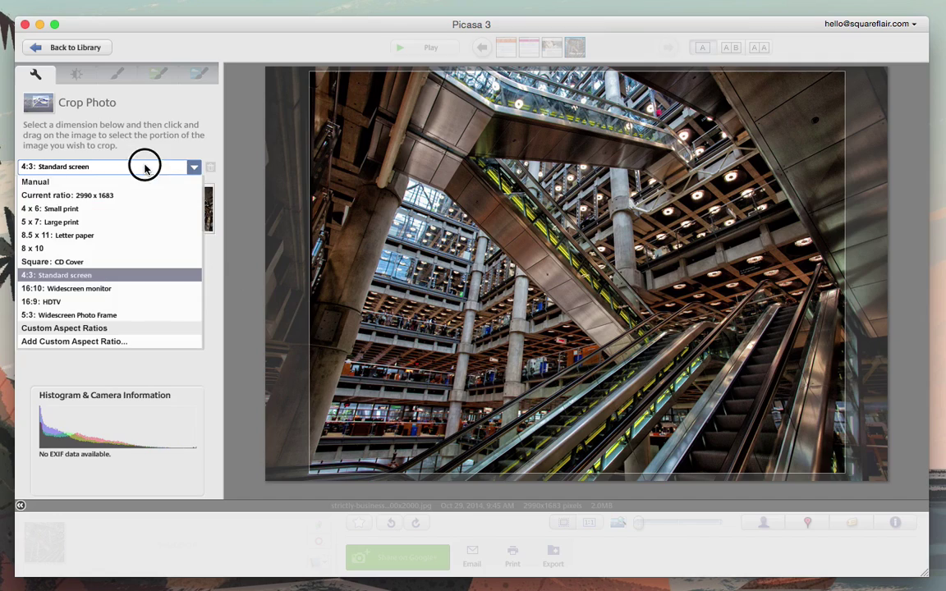
pyautogui.click(122, 301)
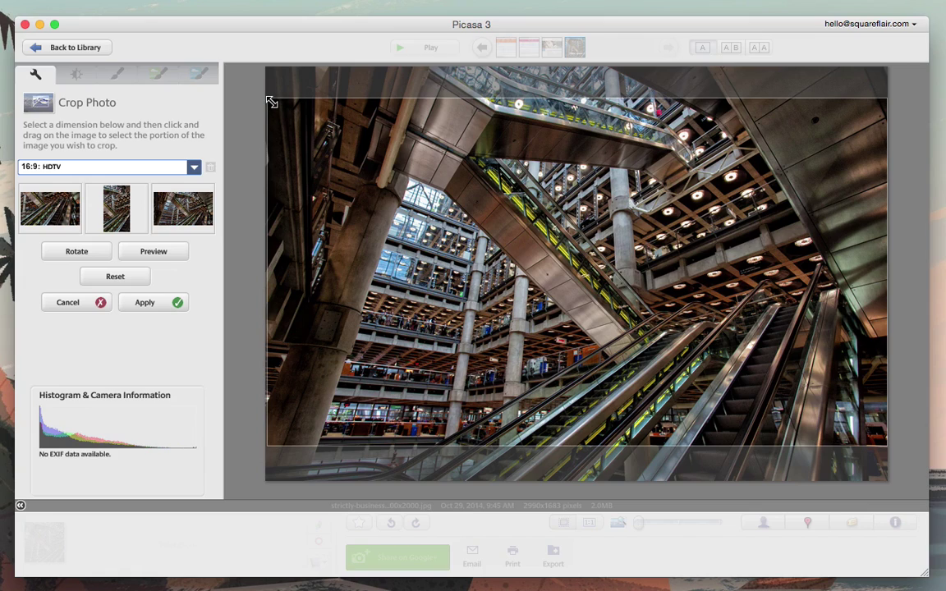
# Fit the 16:9 crop box over the escalators and apply it, leaving 2622×1472 pixels.
pyautogui.click(35, 210)
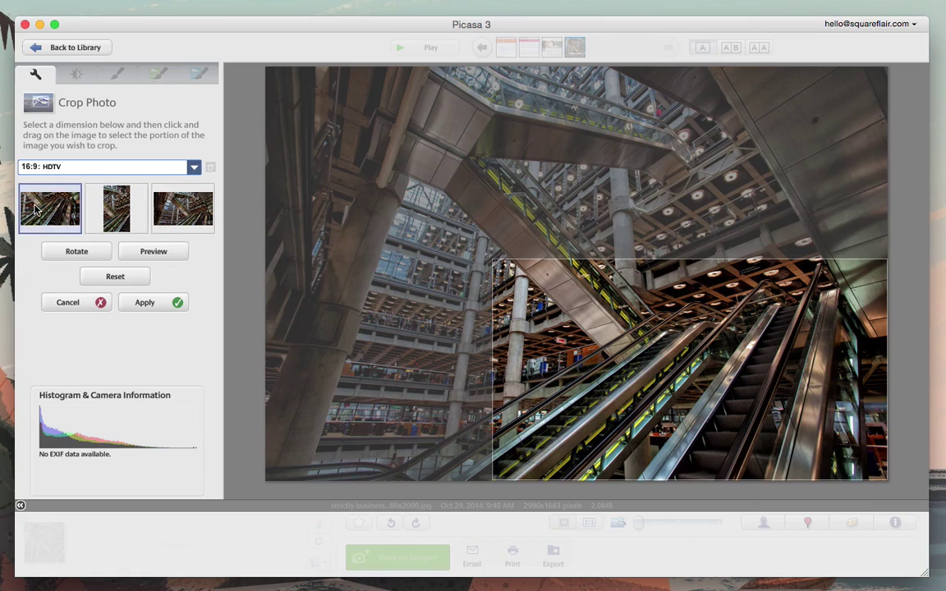
pyautogui.moveTo(538, 289); pyautogui.dragTo(434, 294)
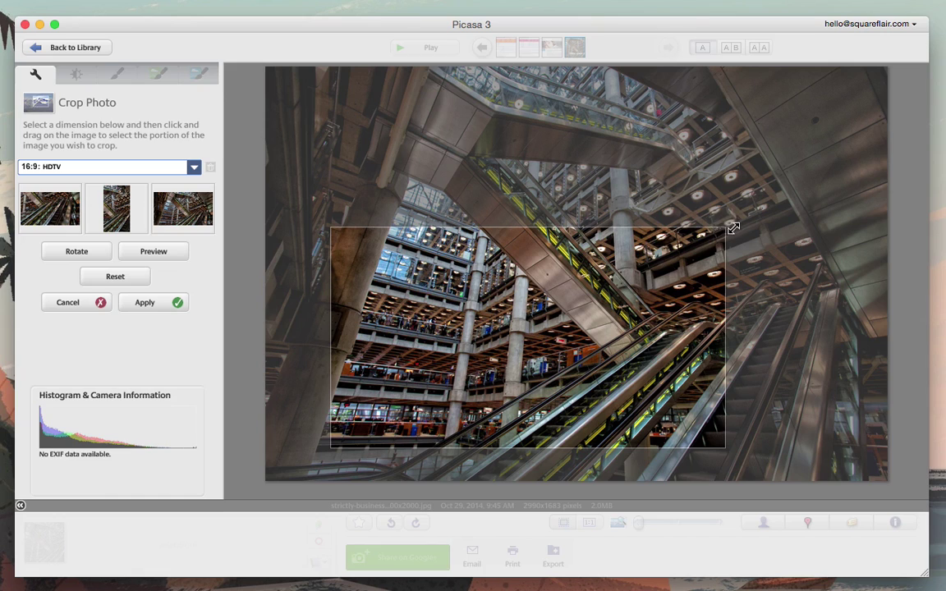
pyautogui.moveTo(733, 229); pyautogui.dragTo(872, 127)
pyautogui.moveTo(597, 265); pyautogui.dragTo(670, 310)
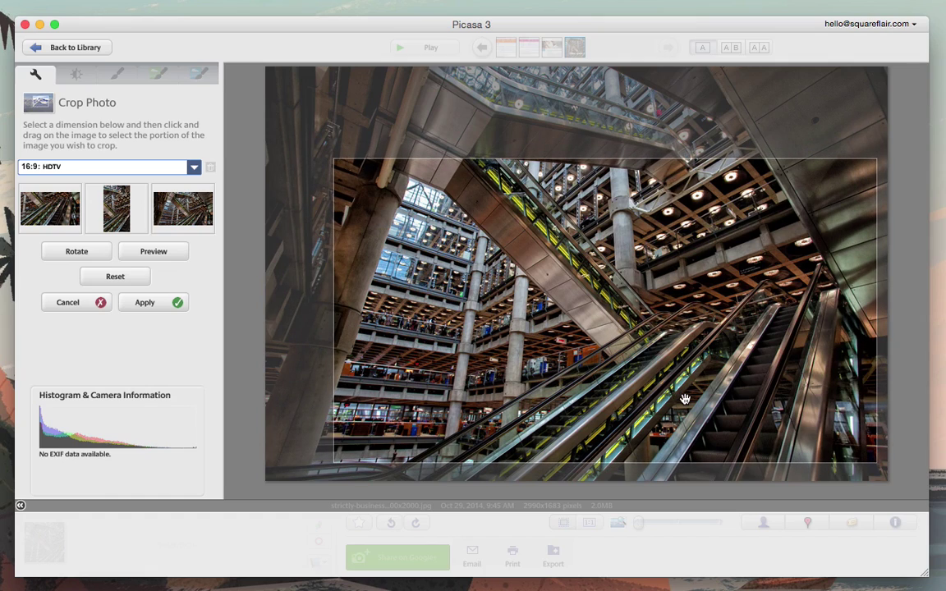
pyautogui.press('Return')
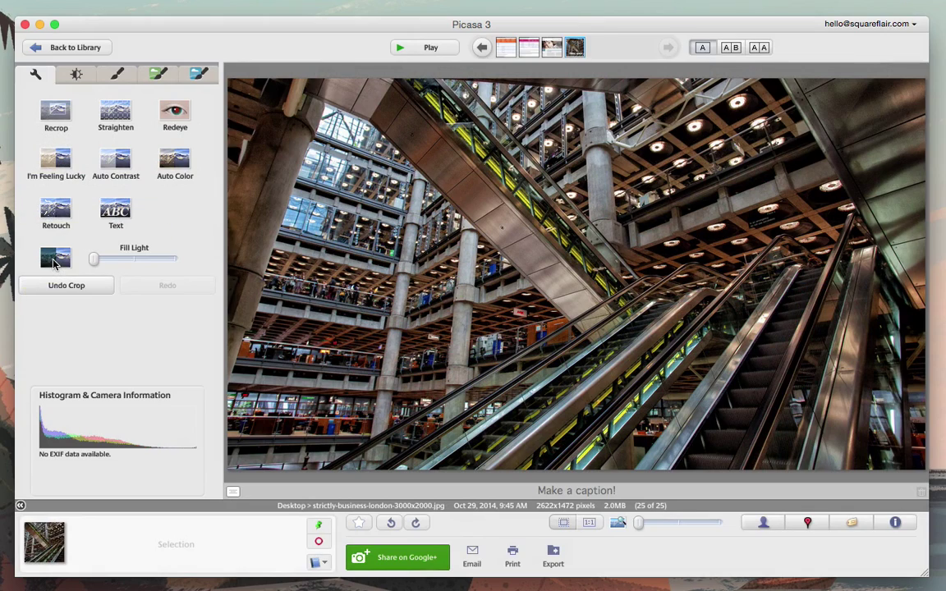
pyautogui.moveTo(94, 259)
pyautogui.mouseDown()
pyautogui.moveTo(123, 259)
pyautogui.moveTo(82, 256)
pyautogui.mouseUp()
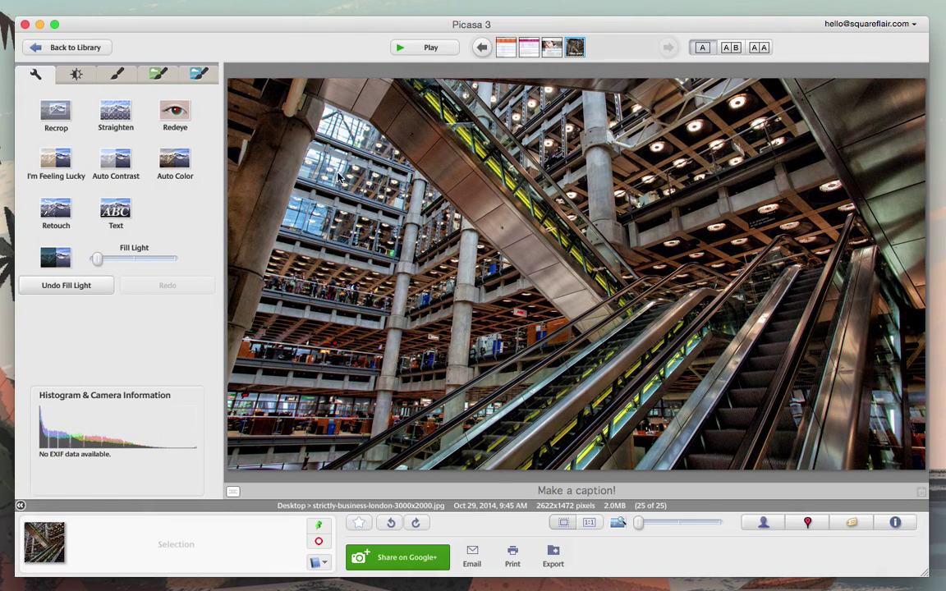
pyautogui.moveTo(98, 260); pyautogui.dragTo(80, 261)
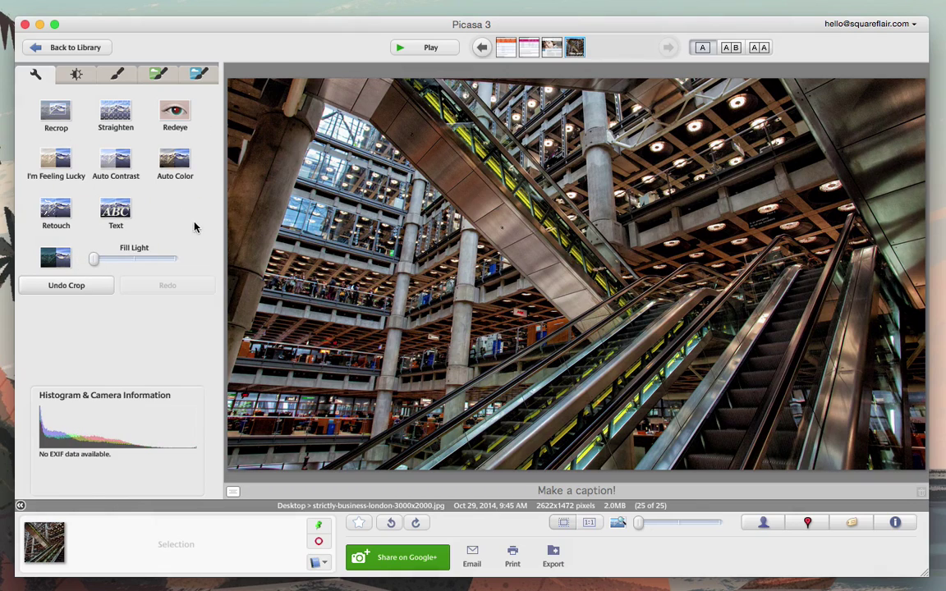
# Add 'Elevators' text, scale it to about 183%, and move it to the lower right.
pyautogui.click(103, 200)
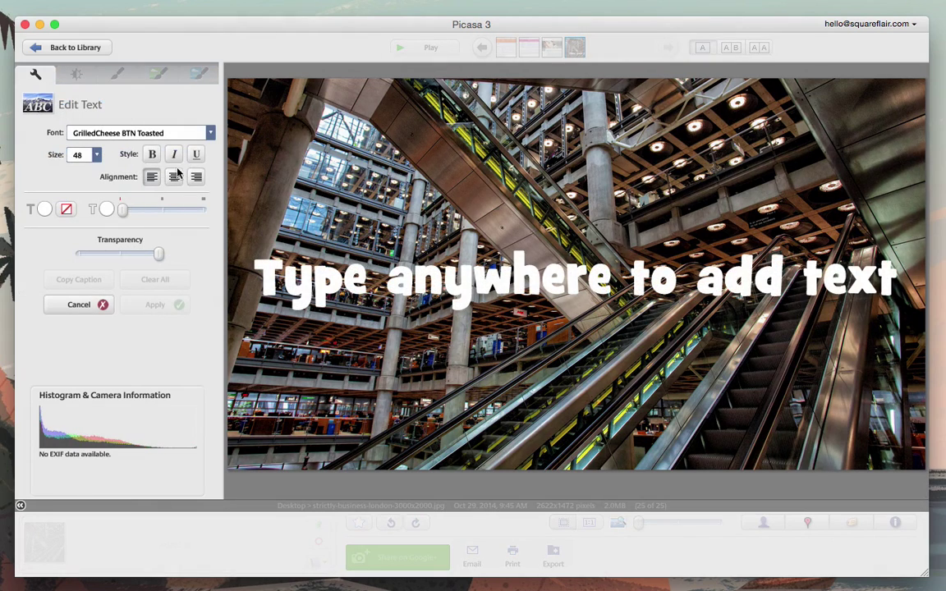
pyautogui.click(417, 302)
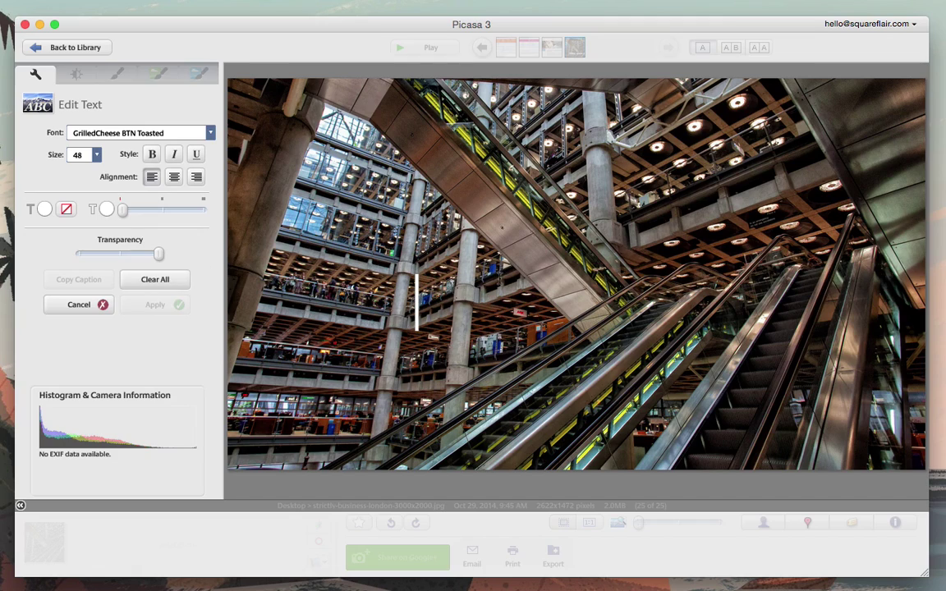
pyautogui.write('Elevato')
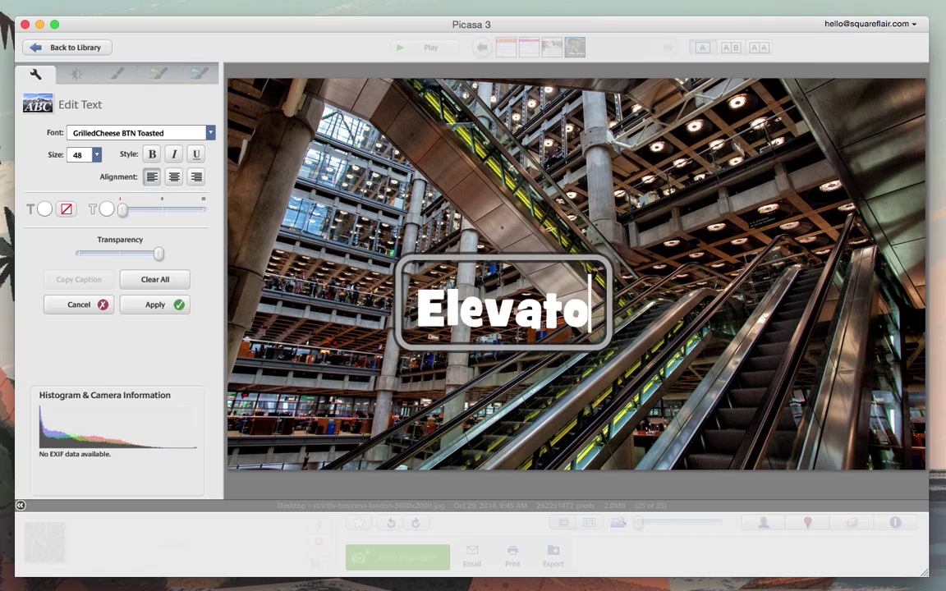
pyautogui.write('rs')
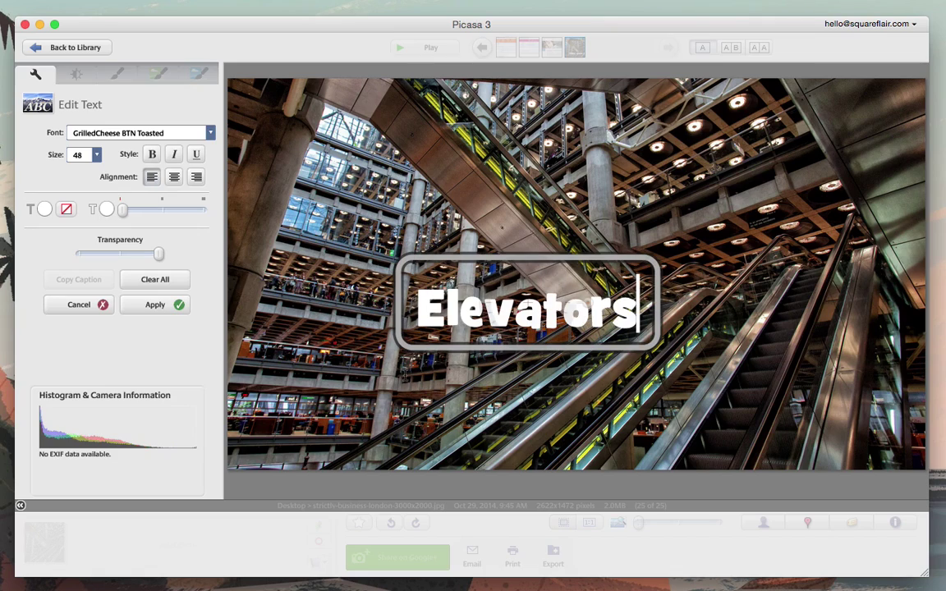
pyautogui.click(374, 378)
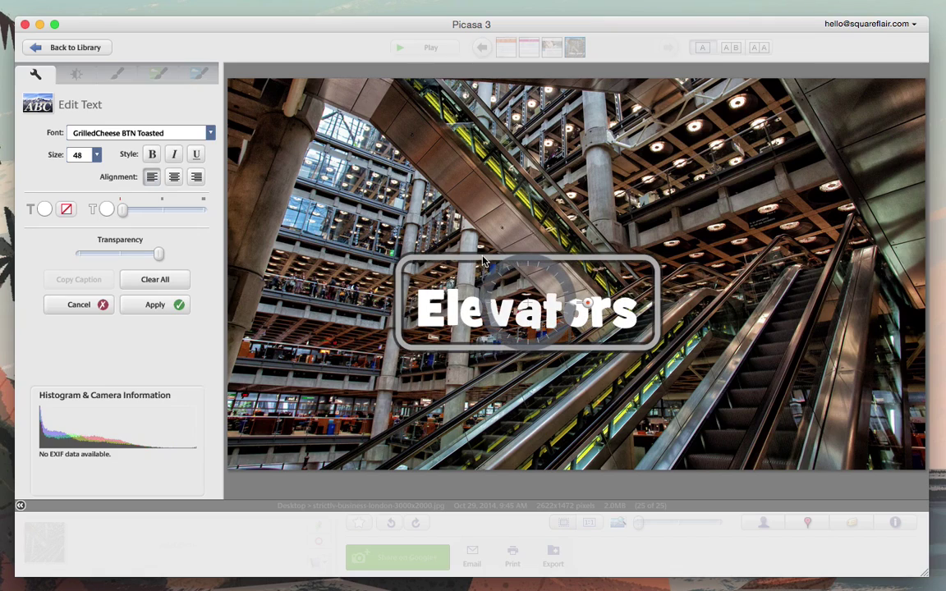
pyautogui.moveTo(585, 303)
pyautogui.mouseDown()
pyautogui.moveTo(637, 302)
pyautogui.moveTo(573, 302)
pyautogui.moveTo(624, 301)
pyautogui.moveTo(588, 302)
pyautogui.moveTo(566, 262)
pyautogui.moveTo(570, 317)
pyautogui.moveTo(585, 291)
pyautogui.moveTo(570, 302)
pyautogui.mouseUp()
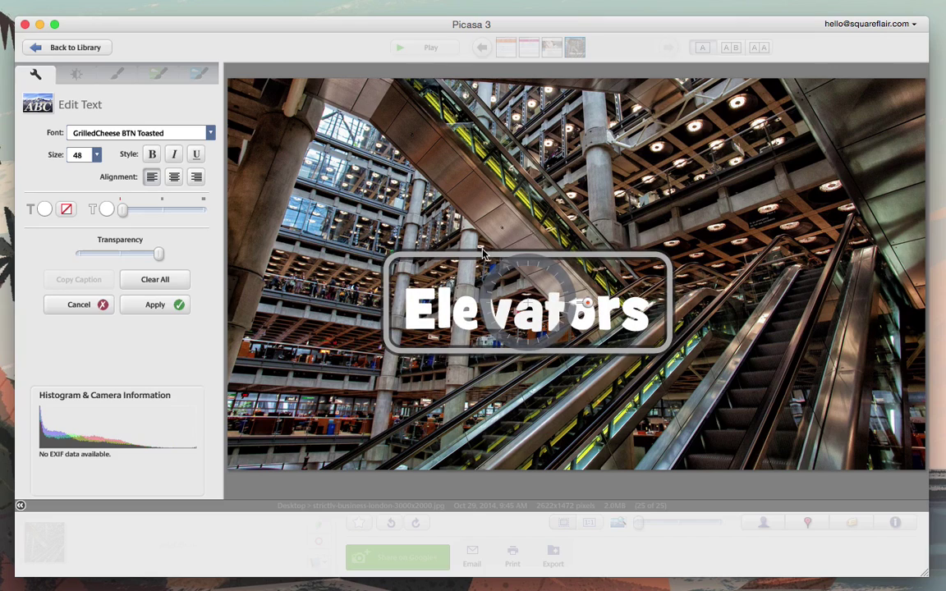
pyautogui.moveTo(483, 255); pyautogui.dragTo(705, 334)
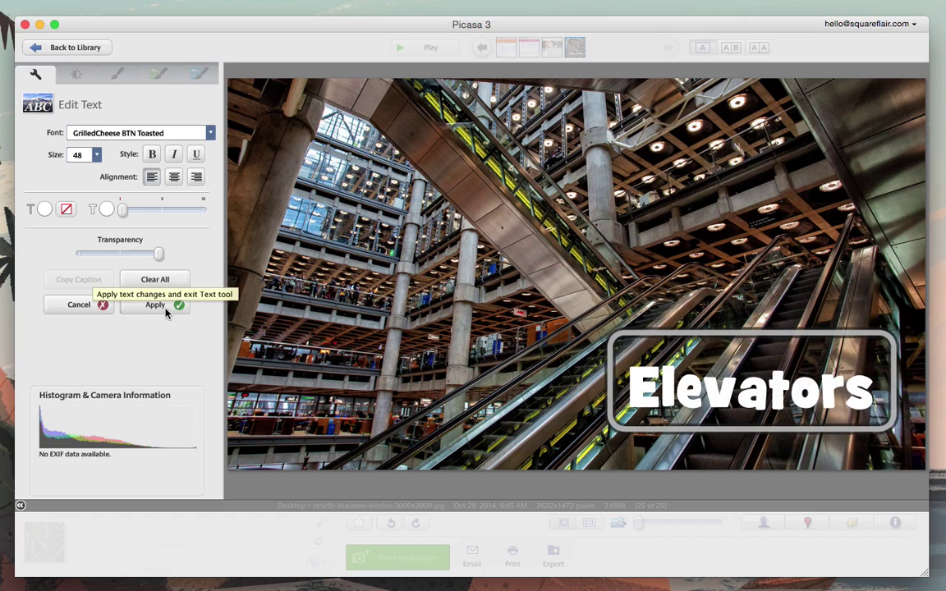
# Try a gold text fill with a thicker blue-violet outline on the Elevators caption.
pyautogui.click(46, 208)
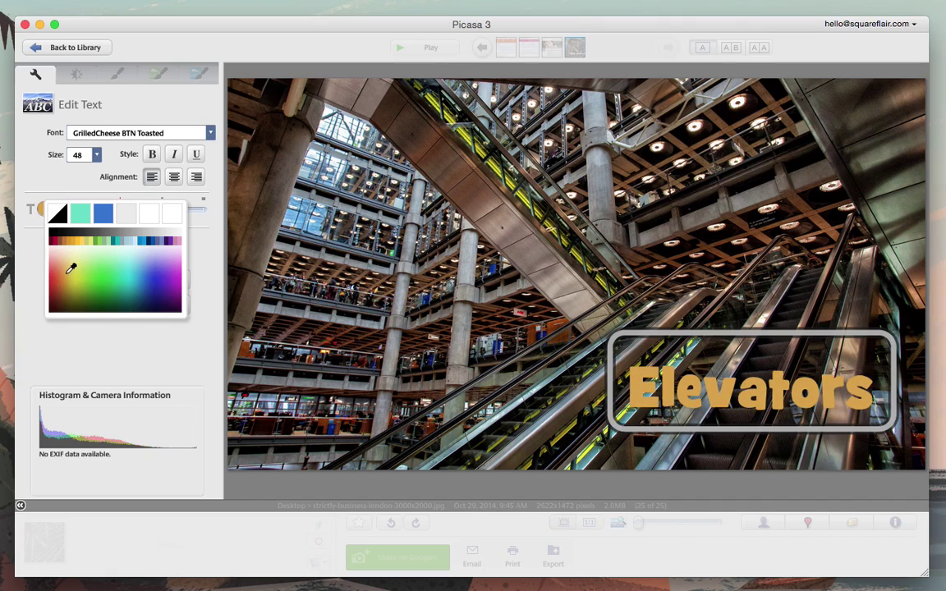
pyautogui.click(64, 258)
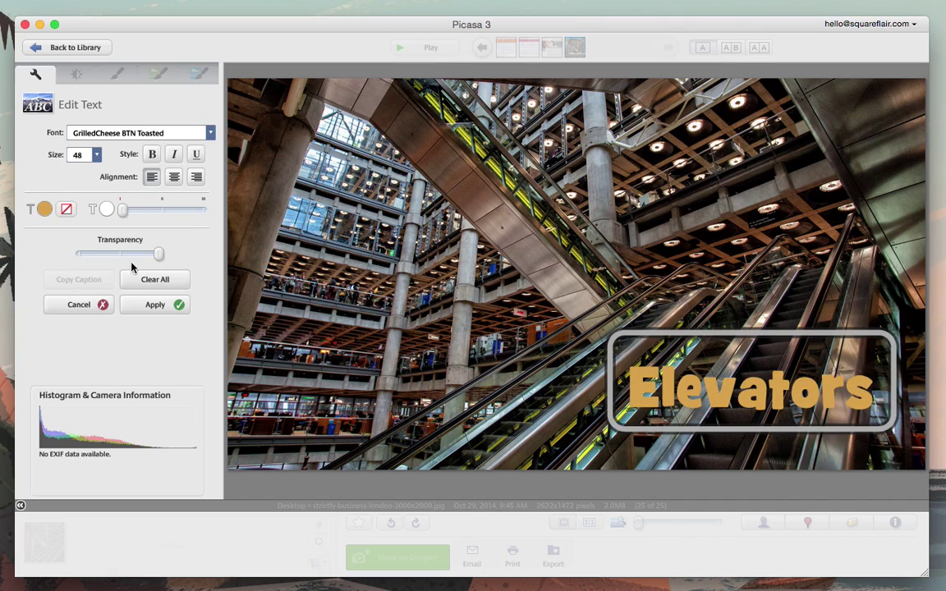
pyautogui.click(112, 205)
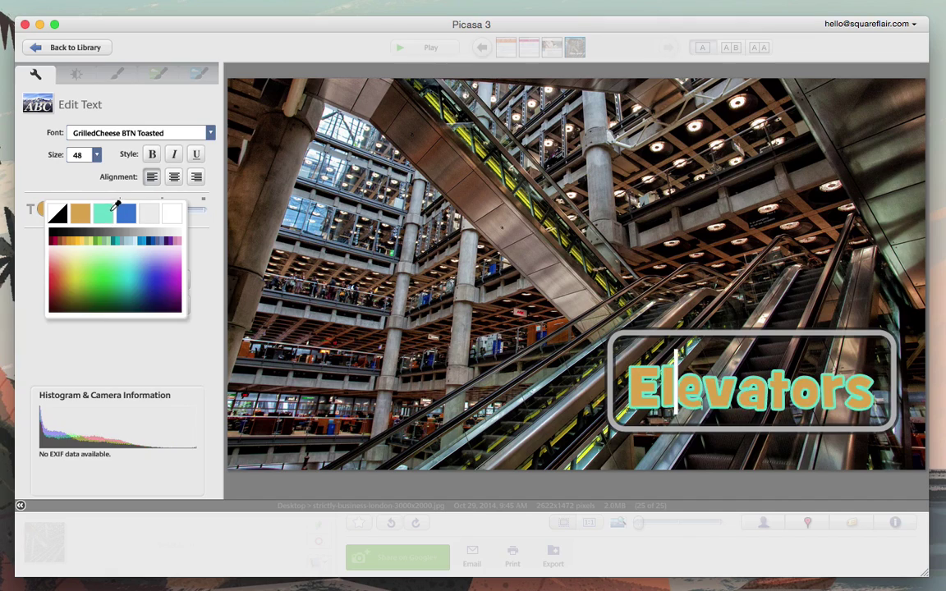
pyautogui.click(159, 273)
pyautogui.moveTo(155, 205); pyautogui.dragTo(95, 207)
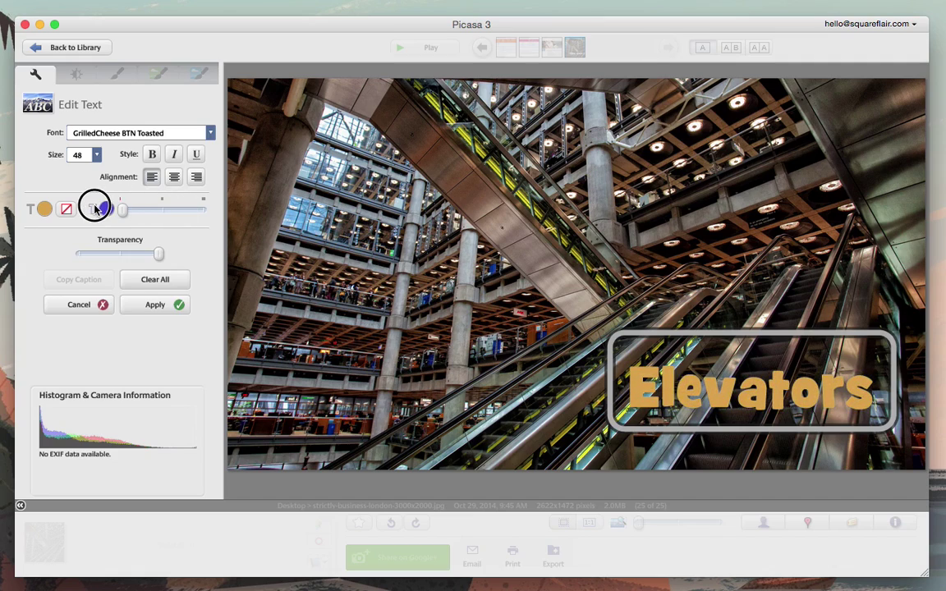
# Set the Elevators text fill colour back to white.
pyautogui.click(44, 208)
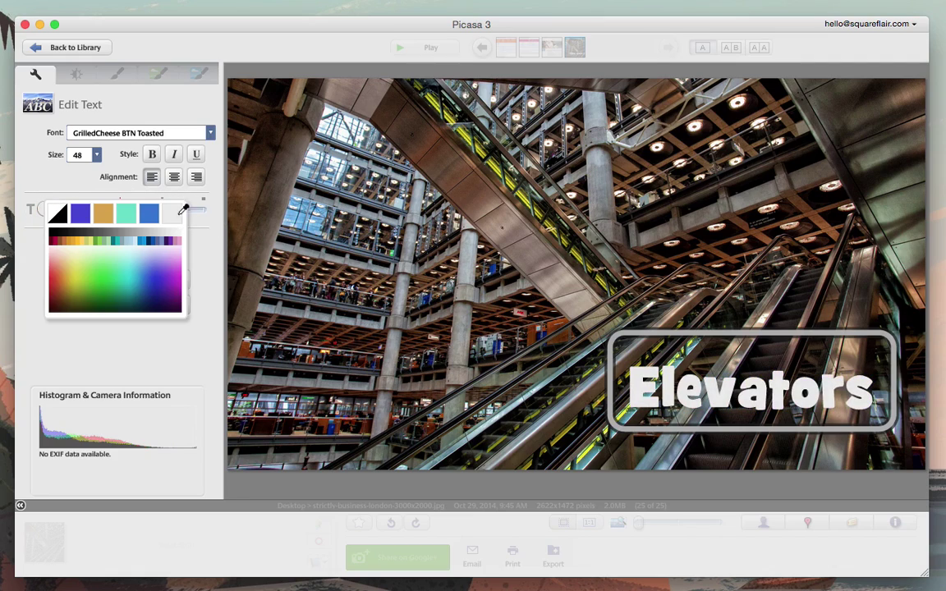
pyautogui.click(181, 211)
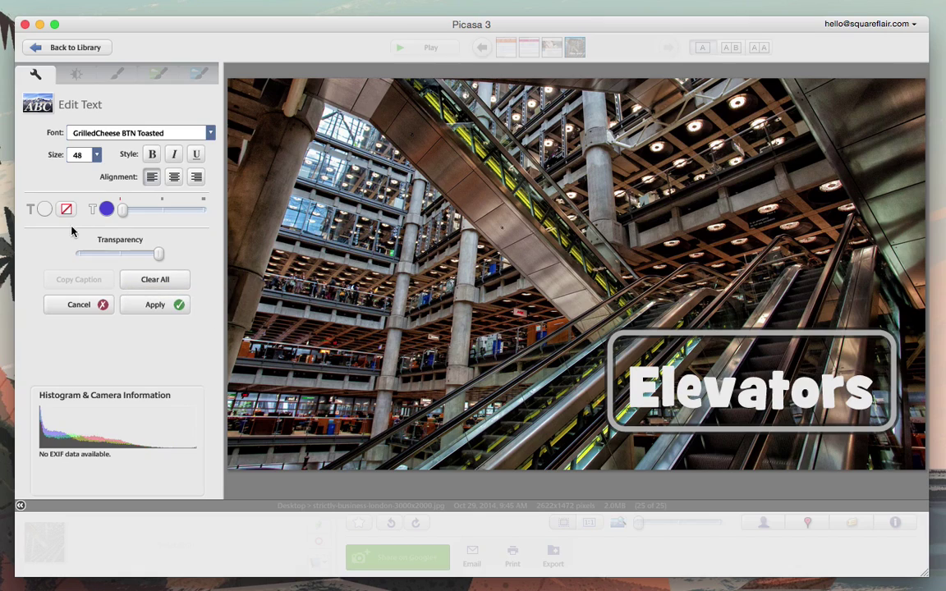
pyautogui.click(45, 208)
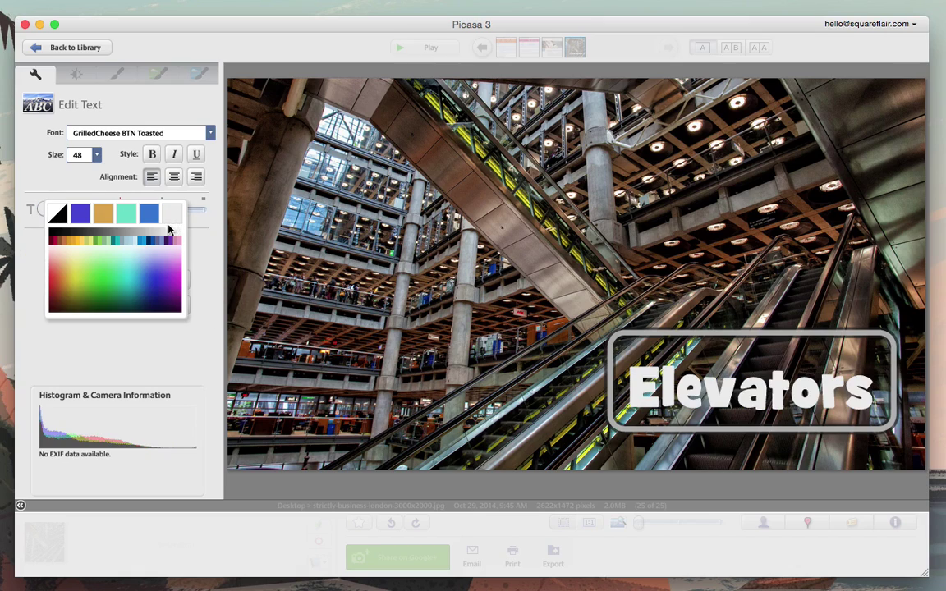
pyautogui.moveTo(126, 267)
pyautogui.mouseDown()
pyautogui.moveTo(92, 258)
pyautogui.moveTo(159, 253)
pyautogui.moveTo(130, 250)
pyautogui.mouseUp()
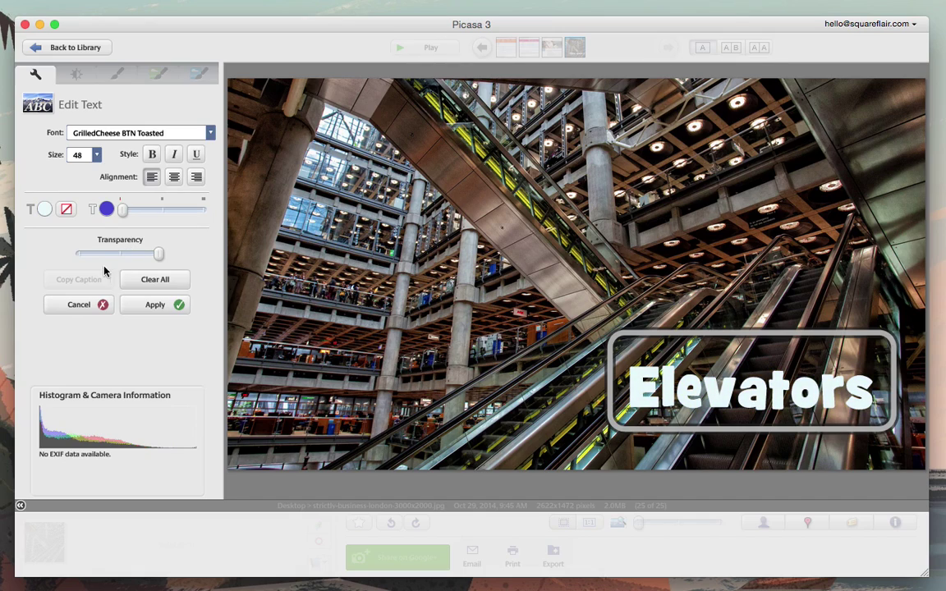
# Commit the text, apply Auto Contrast instead of I'm Feeling Lucky, and raise highlights.
pyautogui.click(154, 308)
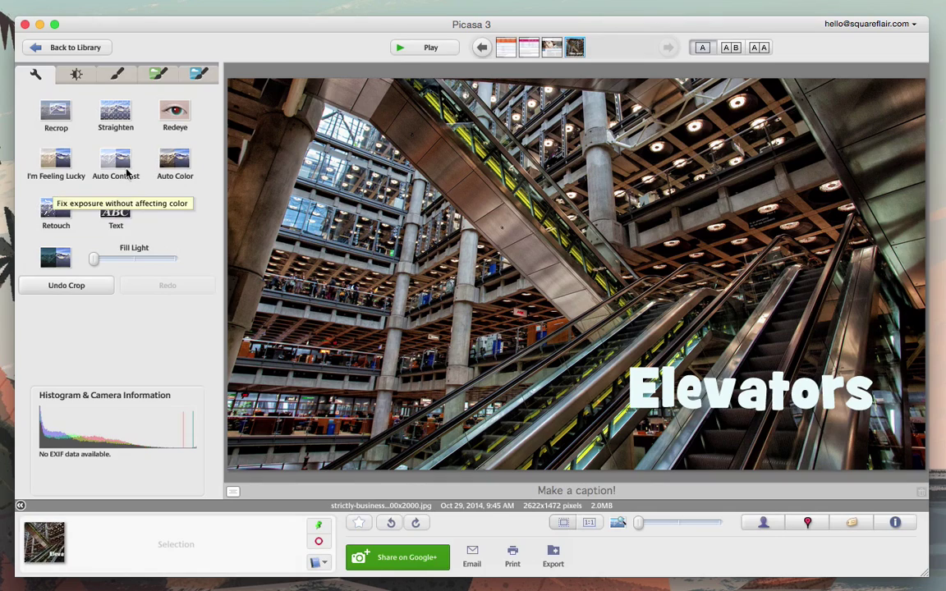
pyautogui.click(58, 164)
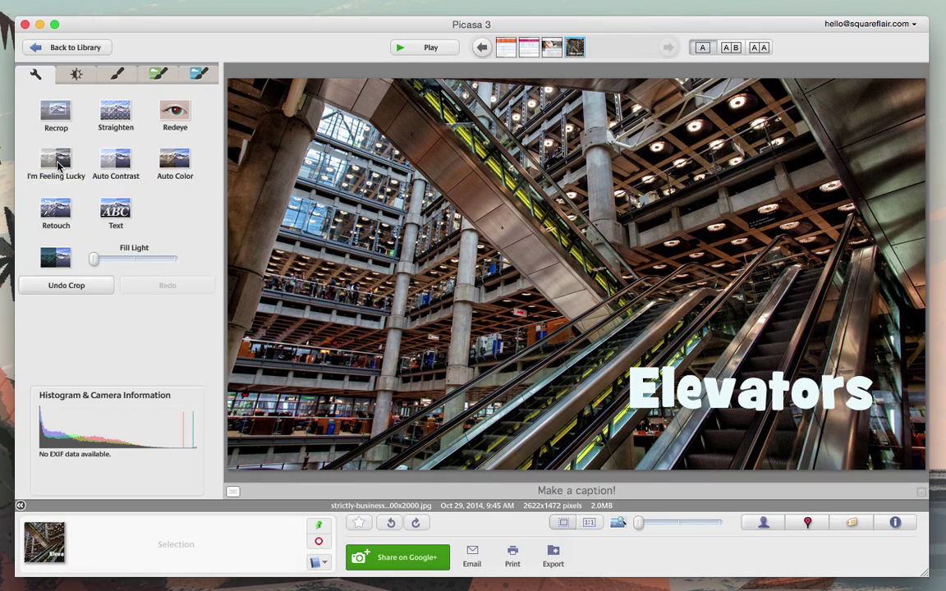
pyautogui.click(115, 158)
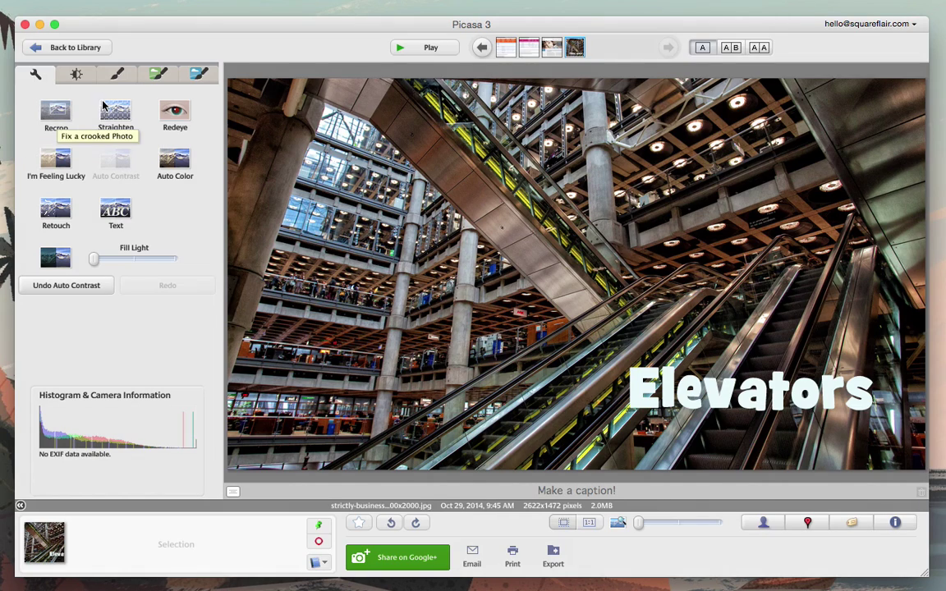
pyautogui.click(77, 74)
pyautogui.moveTo(51, 170); pyautogui.dragTo(78, 125)
# Nudge the Elevators text slightly left and down, then commit it again.
pyautogui.click(671, 382)
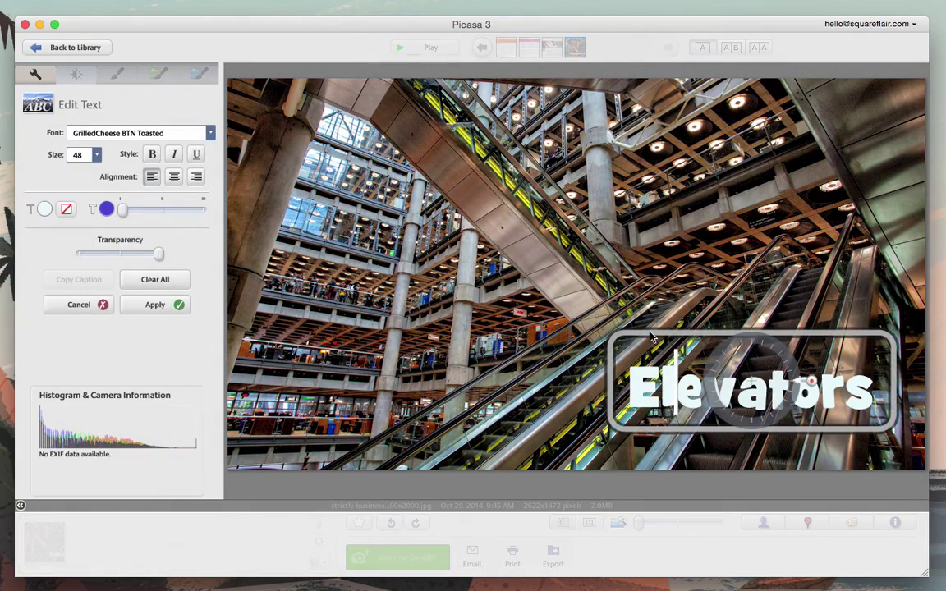
pyautogui.moveTo(650, 337)
pyautogui.mouseDown()
pyautogui.moveTo(622, 337)
pyautogui.moveTo(639, 343)
pyautogui.mouseUp()
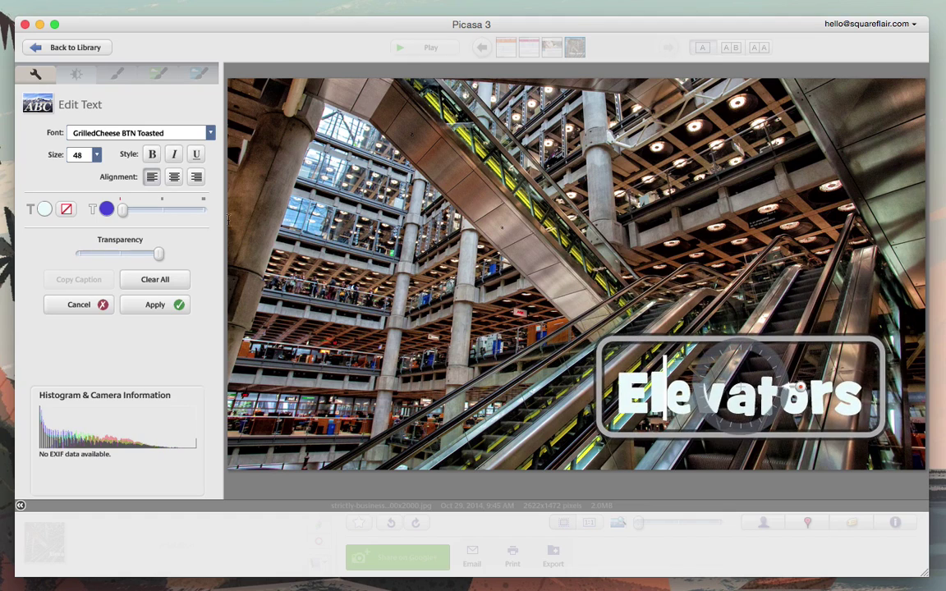
pyautogui.click(147, 304)
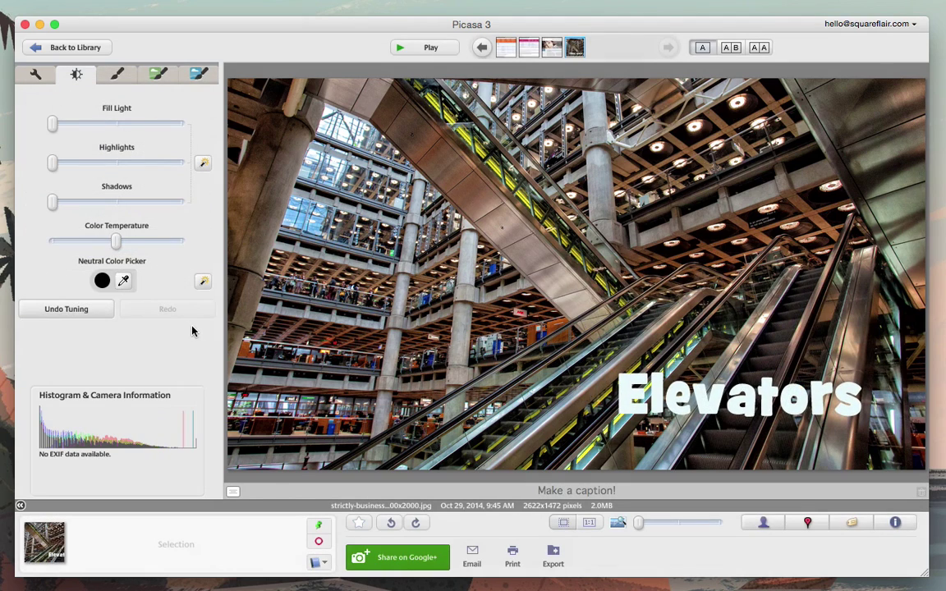